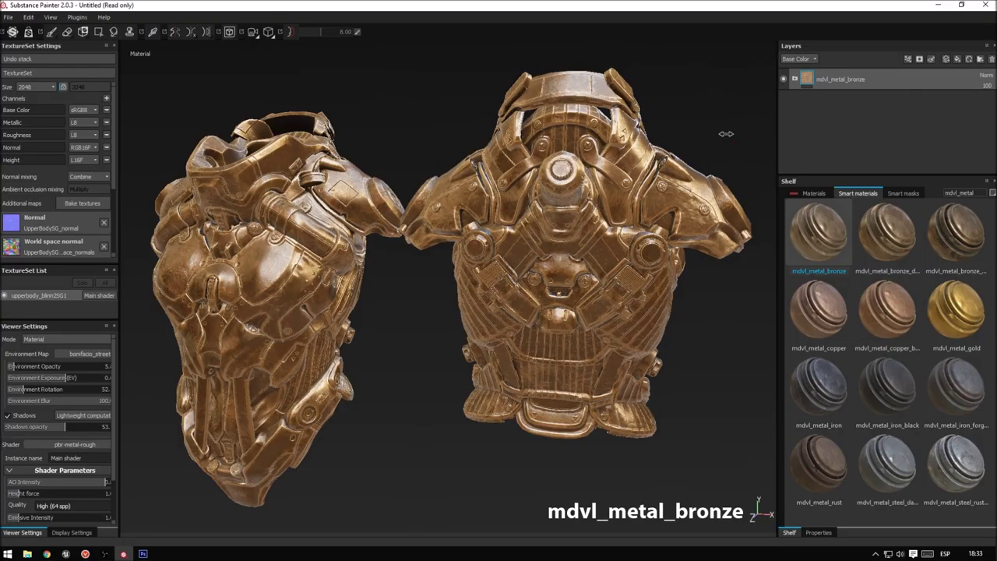
# Try the damaged and weathered bronze smart materials on the torso, rotating the lighting to compare reflections.
pyautogui.moveTo(732, 140)
pyautogui.keyDown('shift'); pyautogui.mouseDown(button='right')
pyautogui.moveTo(802, 137)
pyautogui.moveTo(764, 139)
pyautogui.mouseUp(button='right'); pyautogui.keyUp('shift')
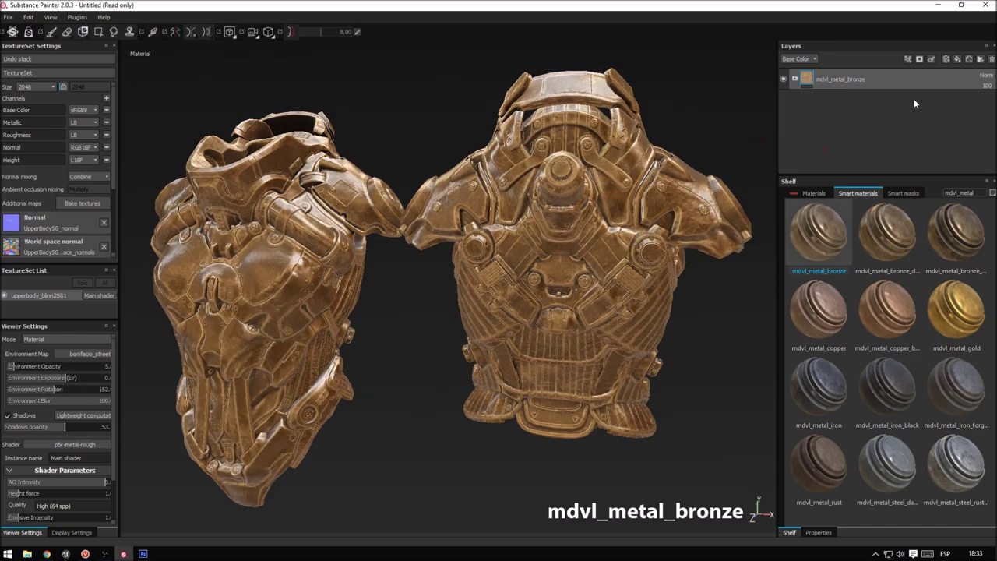
pyautogui.moveTo(887, 234); pyautogui.dragTo(916, 115)
pyautogui.moveTo(761, 118)
pyautogui.keyDown('shift'); pyautogui.mouseDown(button='right')
pyautogui.moveTo(748, 116)
pyautogui.moveTo(778, 120)
pyautogui.moveTo(761, 123)
pyautogui.mouseUp(button='right'); pyautogui.keyUp('shift')
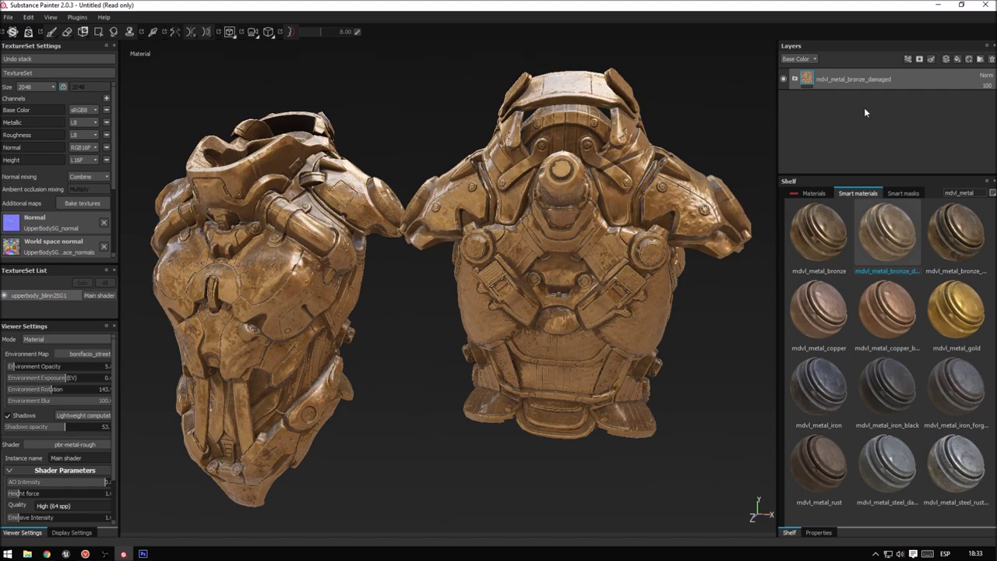
pyautogui.moveTo(956, 234); pyautogui.dragTo(856, 79)
pyautogui.moveTo(756, 100)
pyautogui.keyDown('shift'); pyautogui.mouseDown(button='right')
pyautogui.moveTo(723, 104)
pyautogui.moveTo(783, 107)
pyautogui.moveTo(715, 109)
pyautogui.mouseUp(button='right'); pyautogui.keyUp('shift')
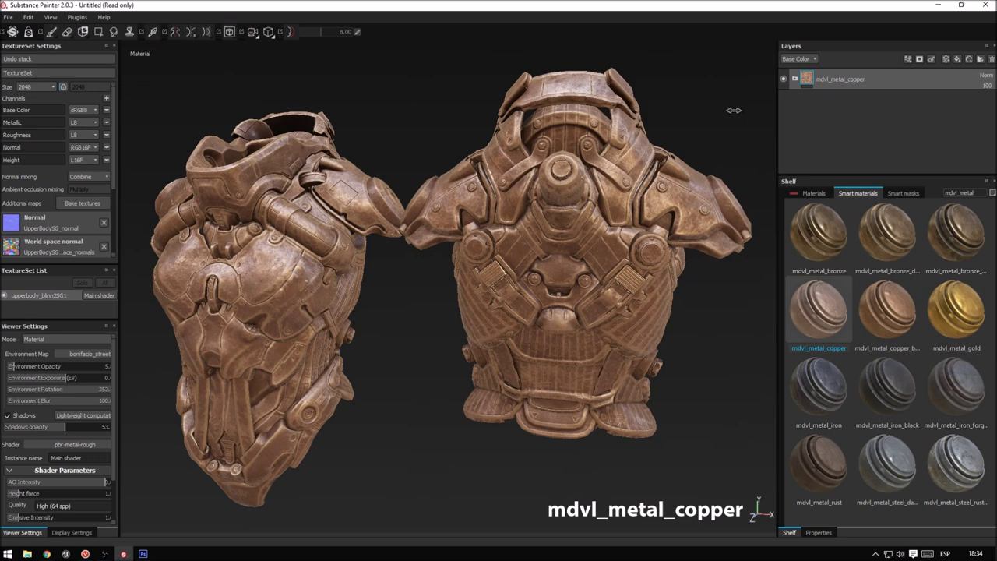
# Rotate the environment lighting to compare the copper and gold finishes on the torso.
pyautogui.moveTo(733, 110)
pyautogui.keyDown('shift'); pyautogui.mouseDown(button='right')
pyautogui.moveTo(696, 107)
pyautogui.moveTo(749, 113)
pyautogui.mouseUp(button='right'); pyautogui.keyUp('shift')
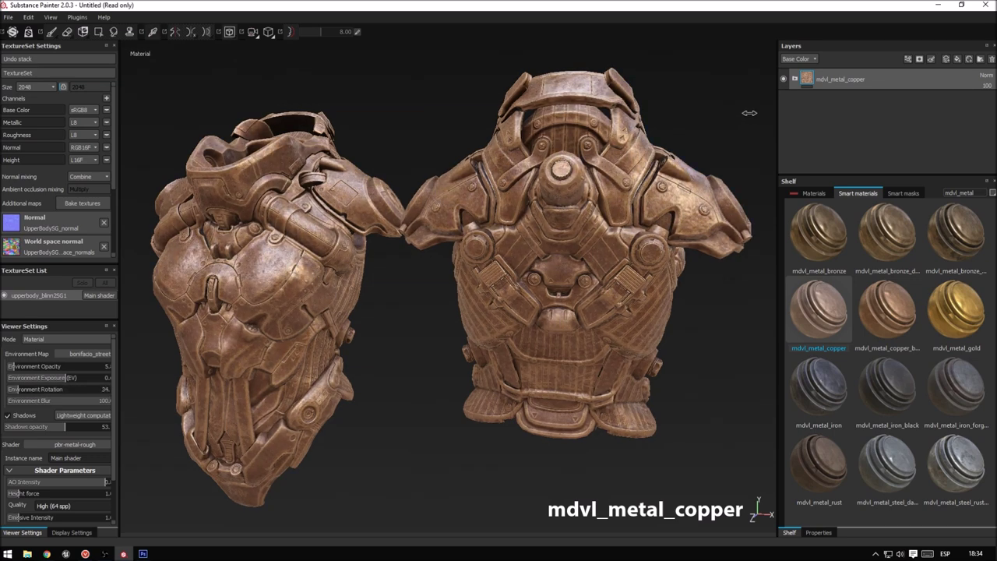
pyautogui.moveTo(890, 88)
pyautogui.keyDown('shift'); pyautogui.mouseDown(button='right')
pyautogui.moveTo(693, 93)
pyautogui.moveTo(760, 95)
pyautogui.moveTo(712, 96)
pyautogui.mouseUp(button='right'); pyautogui.keyUp('shift')
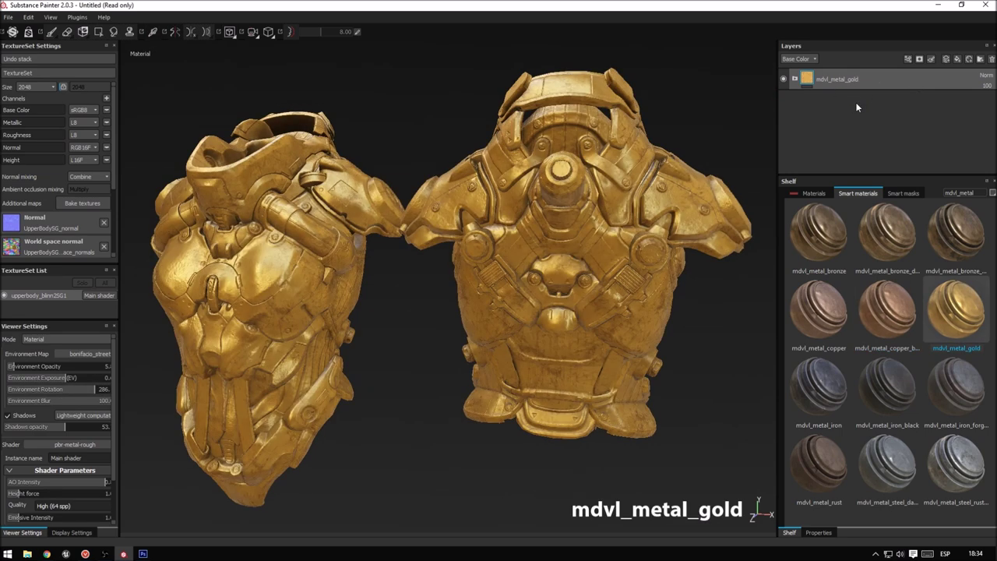
pyautogui.moveTo(746, 114)
pyautogui.keyDown('shift'); pyautogui.mouseDown(button='right')
pyautogui.moveTo(723, 118)
pyautogui.moveTo(777, 123)
pyautogui.moveTo(713, 126)
pyautogui.moveTo(796, 108)
pyautogui.mouseUp(button='right'); pyautogui.keyUp('shift')
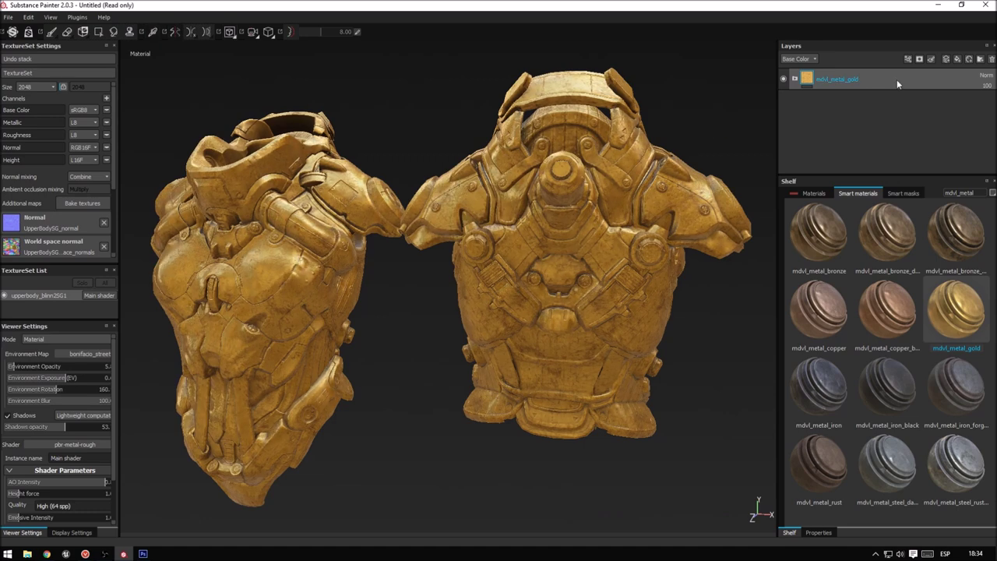
pyautogui.moveTo(762, 102)
pyautogui.keyDown('shift'); pyautogui.mouseDown(button='right')
pyautogui.moveTo(711, 104)
pyautogui.moveTo(790, 107)
pyautogui.moveTo(765, 109)
pyautogui.mouseUp(button='right'); pyautogui.keyUp('shift')
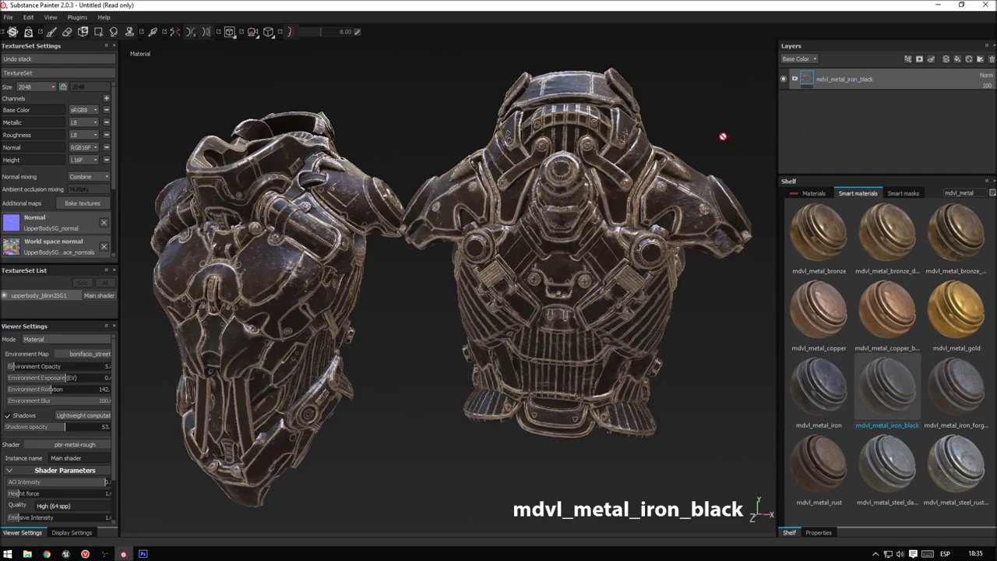
# Rotate the lighting back and forth to inspect the black iron, forged iron and rust finishes.
pyautogui.keyDown('shift'); pyautogui.moveTo(695, 127); pyautogui.dragTo(632, 132, button='right'); pyautogui.keyUp('shift')
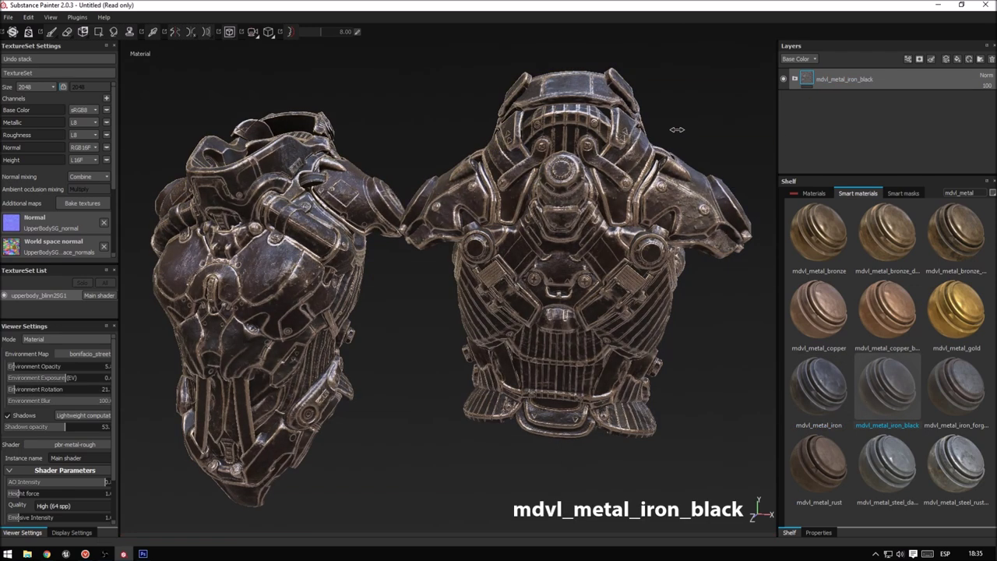
pyautogui.keyDown('shift'); pyautogui.moveTo(628, 134); pyautogui.dragTo(762, 143, button='right'); pyautogui.keyUp('shift')
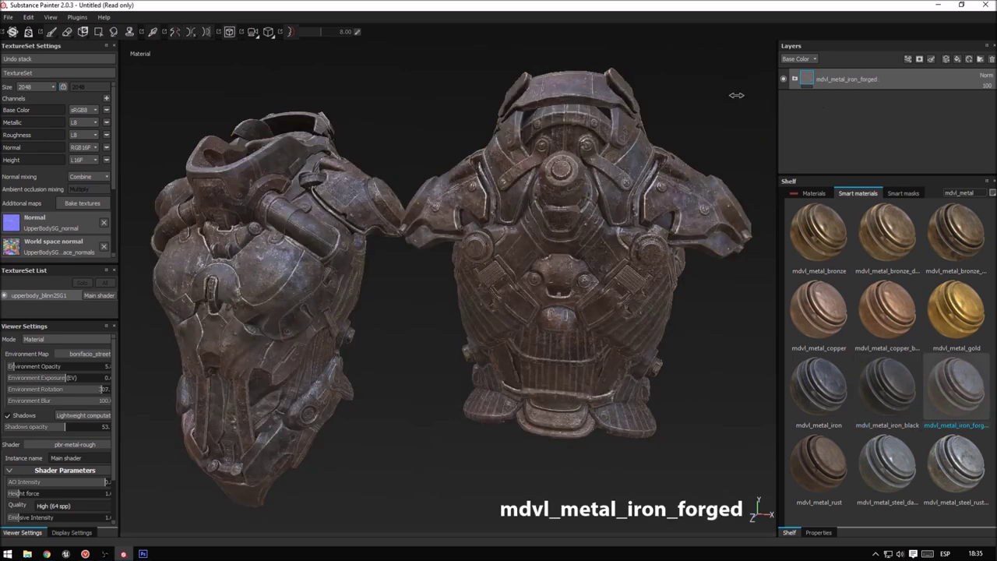
pyautogui.keyDown('shift'); pyautogui.moveTo(737, 95); pyautogui.dragTo(690, 99, button='right'); pyautogui.keyUp('shift')
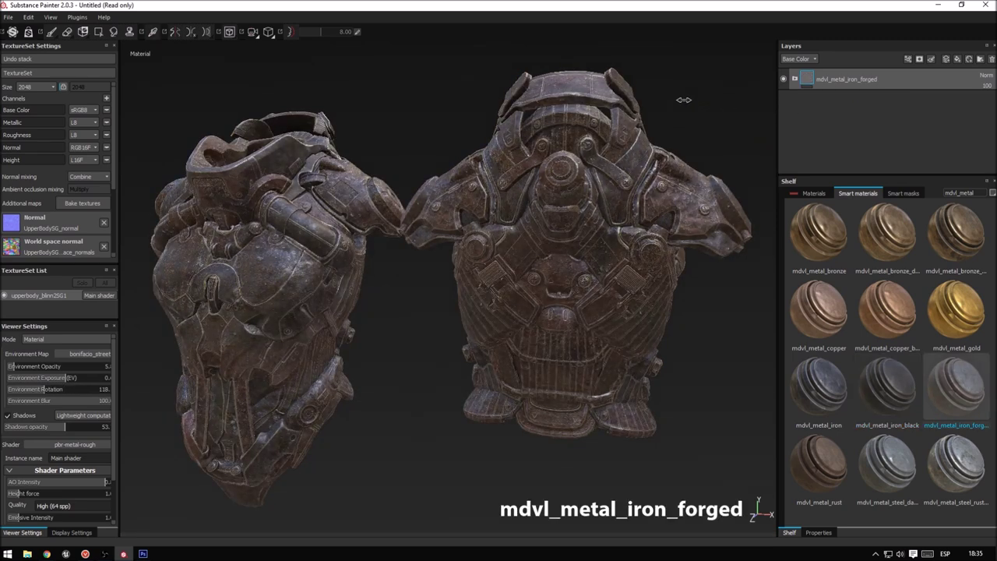
pyautogui.moveTo(694, 100)
pyautogui.keyDown('shift'); pyautogui.mouseDown(button='right')
pyautogui.moveTo(779, 106)
pyautogui.moveTo(717, 107)
pyautogui.mouseUp(button='right'); pyautogui.keyUp('shift')
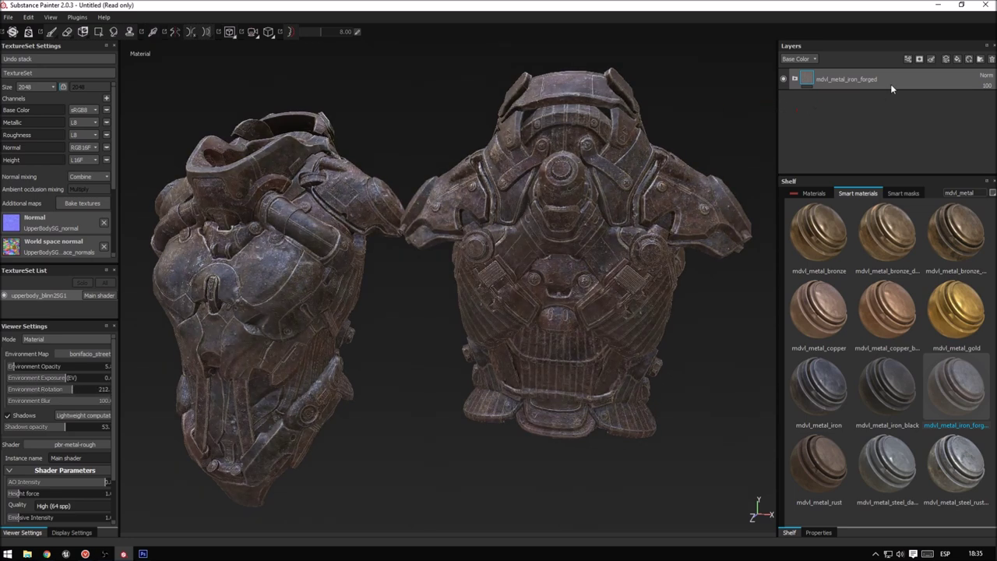
pyautogui.moveTo(726, 121)
pyautogui.keyDown('shift'); pyautogui.mouseDown(button='right')
pyautogui.moveTo(694, 119)
pyautogui.moveTo(780, 126)
pyautogui.mouseUp(button='right'); pyautogui.keyUp('shift')
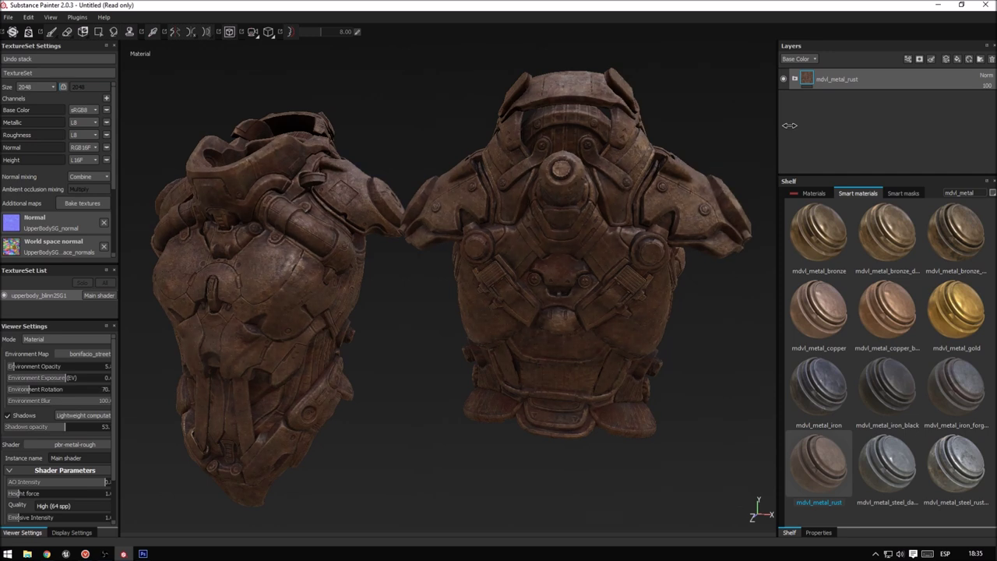
pyautogui.moveTo(770, 125)
pyautogui.keyDown('shift'); pyautogui.mouseDown(button='right')
pyautogui.moveTo(718, 129)
pyautogui.moveTo(883, 81)
pyautogui.mouseUp(button='right'); pyautogui.keyUp('shift')
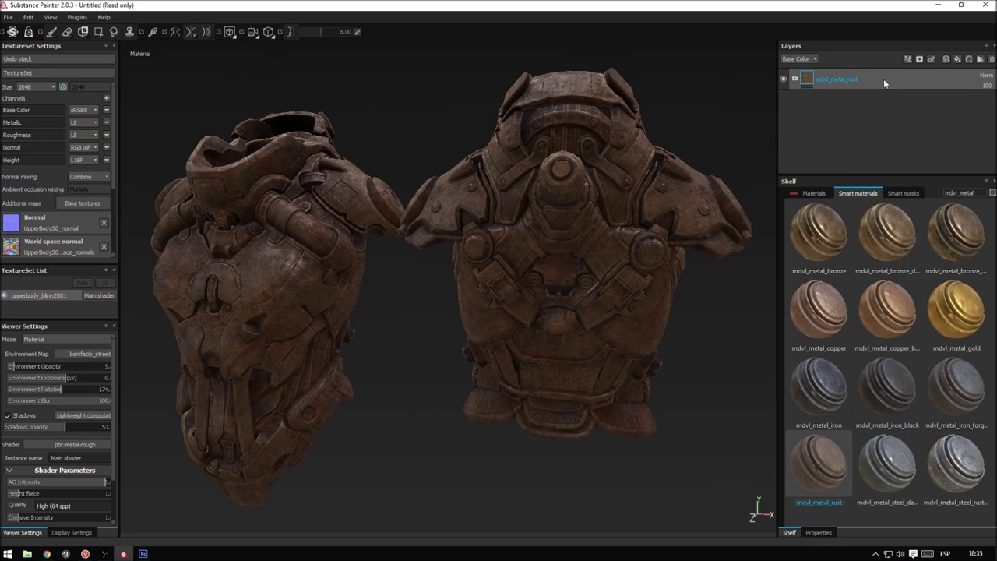
# Apply mdvl_metal_steel_damaged, then mdvl_metal_steel_rusted, rotating the lighting on each.
pyautogui.moveTo(888, 465); pyautogui.dragTo(883, 78)
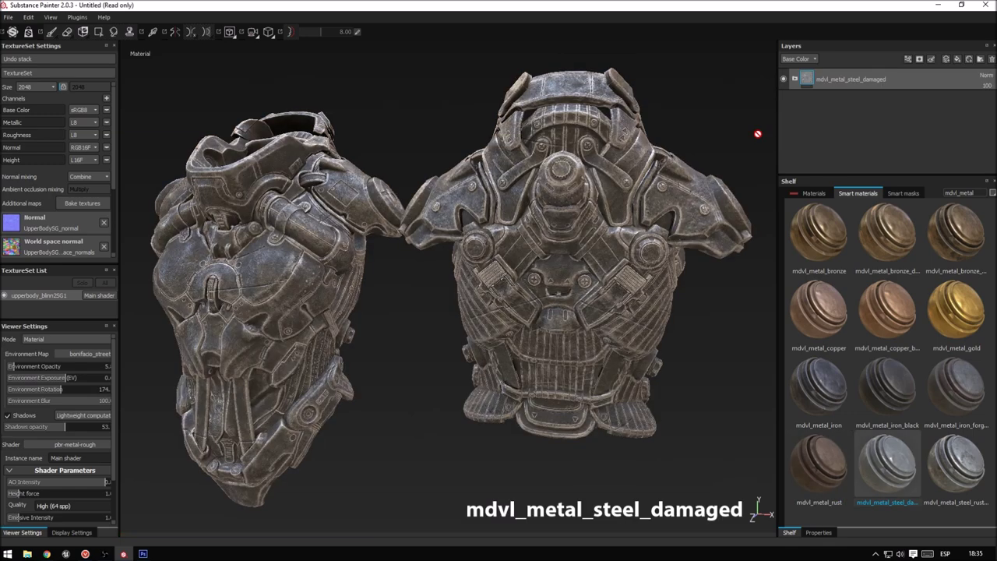
pyautogui.moveTo(739, 127)
pyautogui.keyDown('shift'); pyautogui.mouseDown(button='right')
pyautogui.moveTo(700, 130)
pyautogui.moveTo(766, 130)
pyautogui.moveTo(698, 136)
pyautogui.mouseUp(button='right'); pyautogui.keyUp('shift')
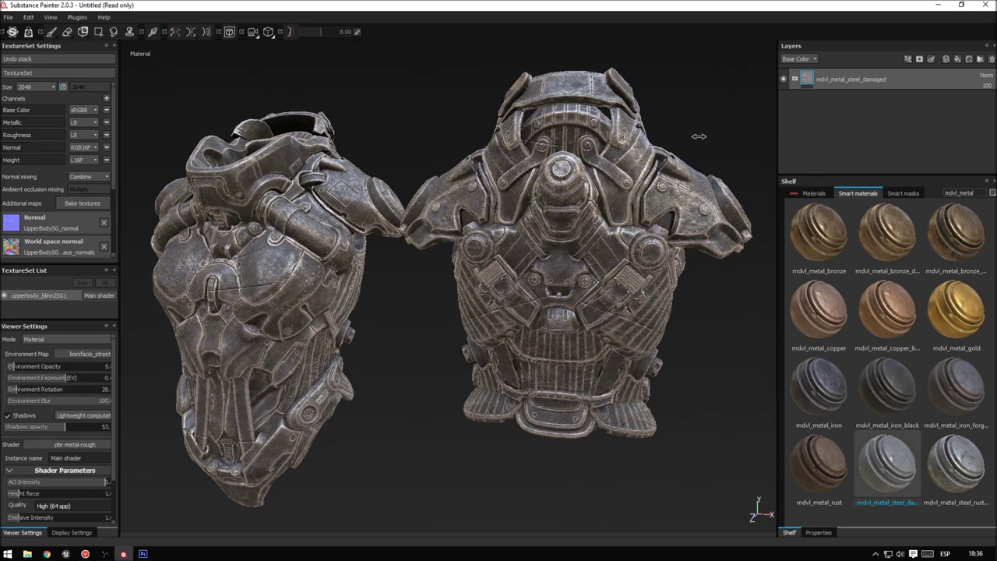
pyautogui.moveTo(956, 464); pyautogui.dragTo(898, 79)
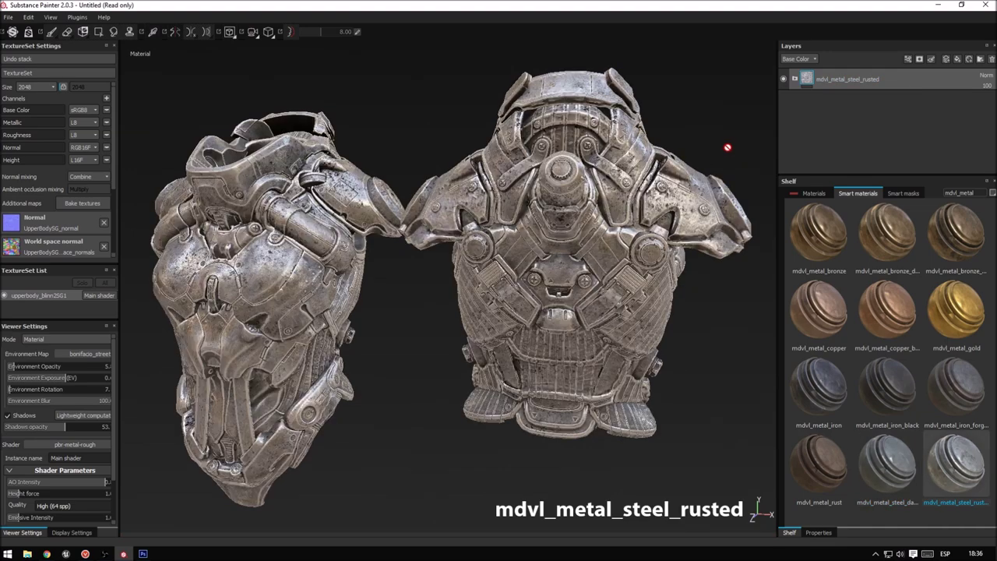
pyautogui.moveTo(725, 144)
pyautogui.keyDown('shift'); pyautogui.mouseDown(button='right')
pyautogui.moveTo(667, 144)
pyautogui.moveTo(729, 144)
pyautogui.mouseUp(button='right'); pyautogui.keyUp('shift')
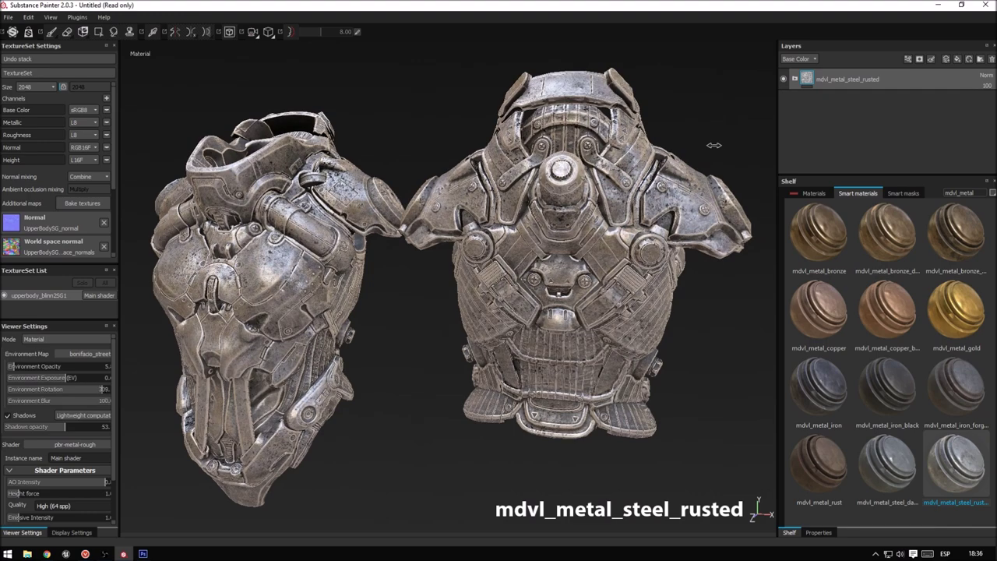
pyautogui.moveTo(729, 144)
pyautogui.keyDown('shift'); pyautogui.mouseDown(button='right')
pyautogui.moveTo(679, 148)
pyautogui.moveTo(701, 156)
pyautogui.moveTo(674, 166)
pyautogui.mouseUp(button='right'); pyautogui.keyUp('shift')
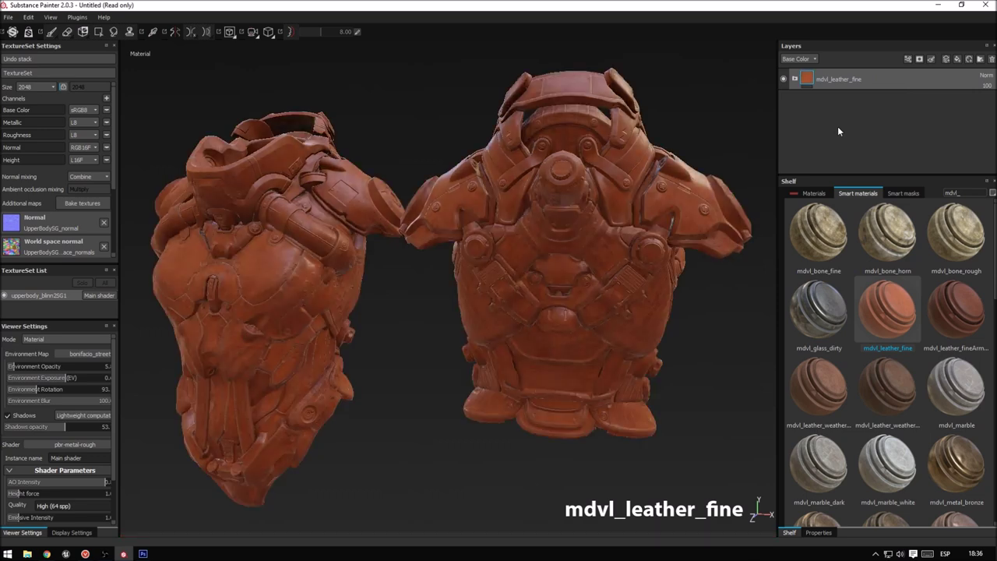
# Apply the mdvl_leather_fineArmor smart material to the torso.
pyautogui.moveTo(678, 244)
pyautogui.keyDown('shift'); pyautogui.mouseDown(button='right')
pyautogui.moveTo(631, 244)
pyautogui.moveTo(737, 249)
pyautogui.mouseUp(button='right'); pyautogui.keyUp('shift')
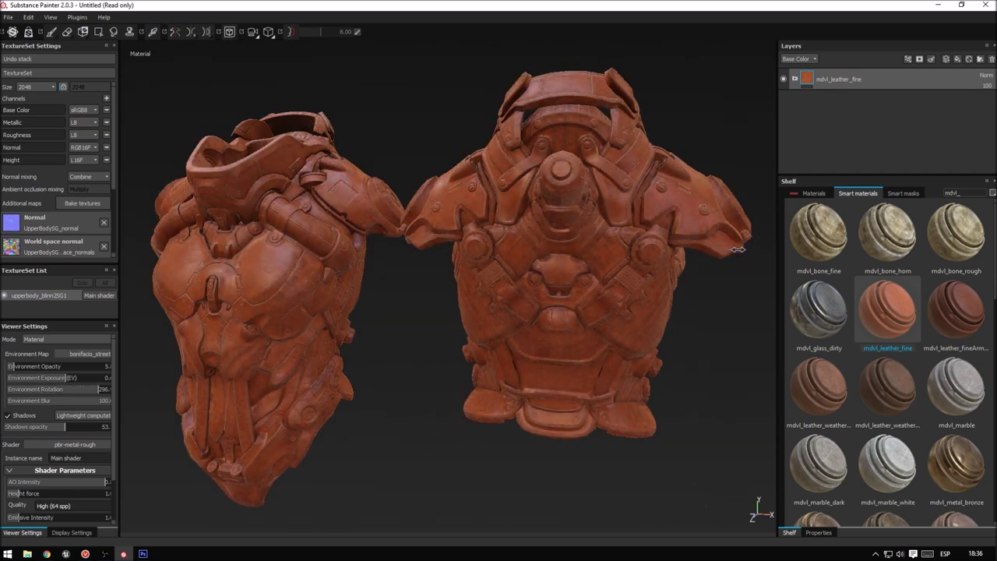
pyautogui.moveTo(956, 308); pyautogui.dragTo(888, 103)
pyautogui.moveTo(724, 146)
pyautogui.keyDown('shift'); pyautogui.mouseDown(button='right')
pyautogui.moveTo(703, 140)
pyautogui.moveTo(781, 135)
pyautogui.moveTo(708, 144)
pyautogui.moveTo(736, 150)
pyautogui.moveTo(778, 142)
pyautogui.mouseUp(button='right'); pyautogui.keyUp('shift')
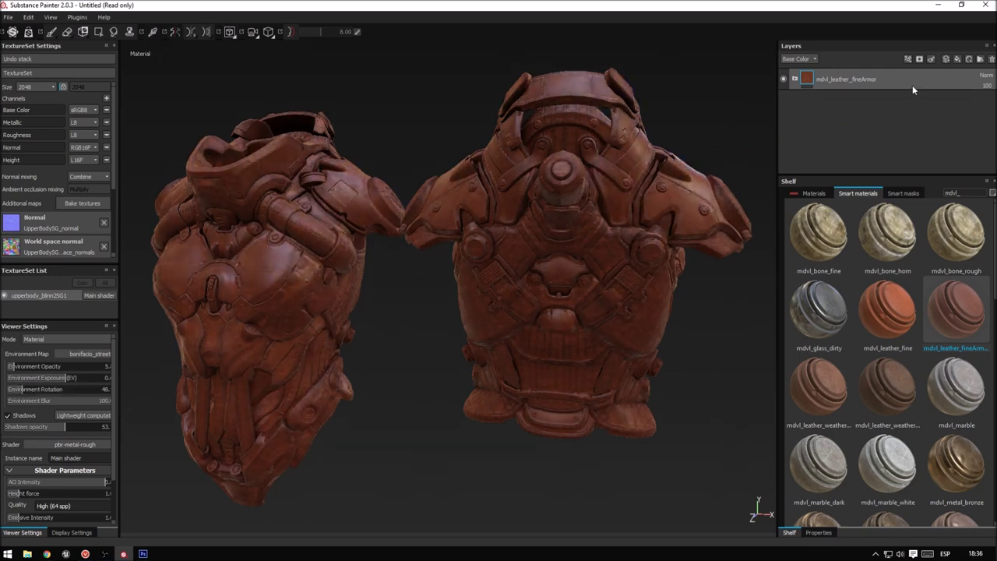
# Apply weathered leather, then mdvl_leather_weathered_2, rotating the lighting to check the surface.
pyautogui.moveTo(818, 385); pyautogui.dragTo(740, 131)
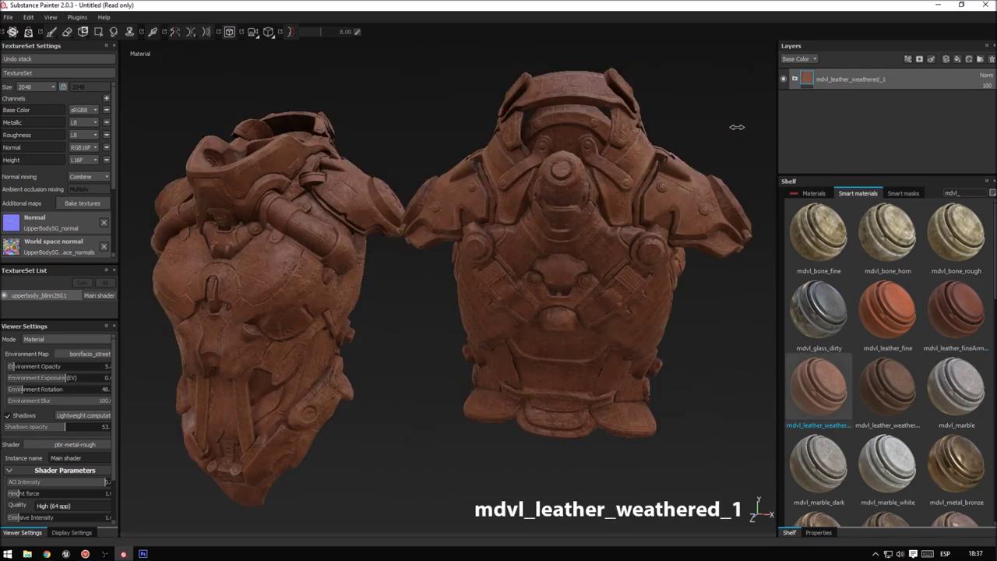
pyautogui.moveTo(726, 125)
pyautogui.keyDown('shift'); pyautogui.mouseDown(button='right')
pyautogui.moveTo(698, 125)
pyautogui.moveTo(749, 128)
pyautogui.moveTo(683, 134)
pyautogui.moveTo(716, 135)
pyautogui.mouseUp(button='right'); pyautogui.keyUp('shift')
pyautogui.moveTo(888, 386); pyautogui.dragTo(686, 141)
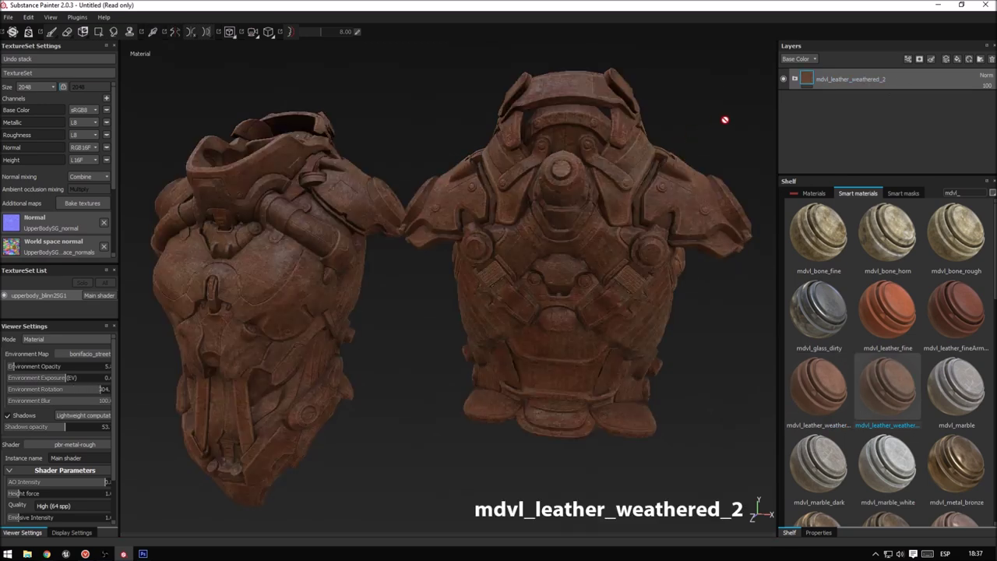
pyautogui.moveTo(716, 119)
pyautogui.keyDown('shift'); pyautogui.mouseDown(button='right')
pyautogui.moveTo(693, 118)
pyautogui.moveTo(768, 121)
pyautogui.moveTo(719, 120)
pyautogui.mouseUp(button='right'); pyautogui.keyUp('shift')
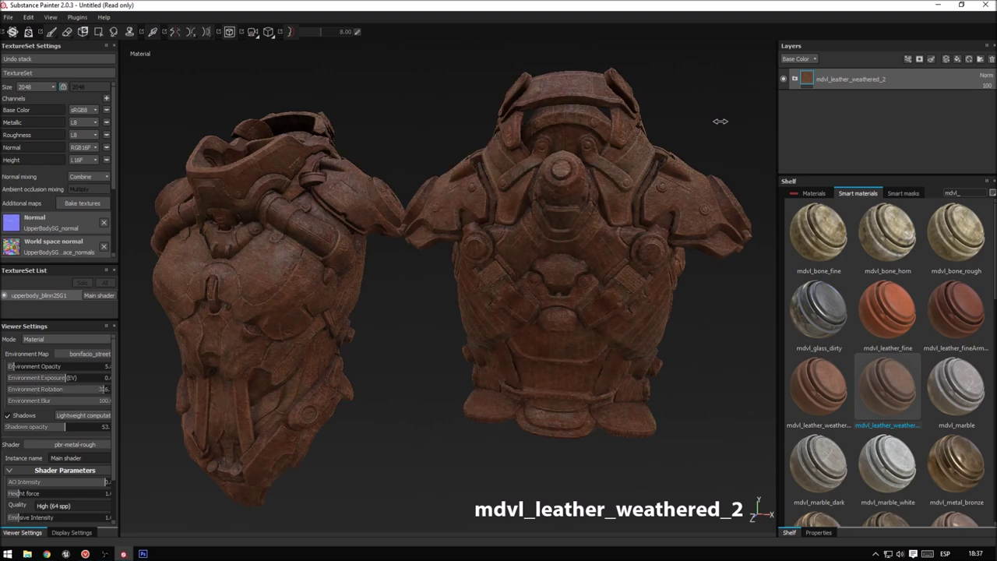
pyautogui.keyDown('shift'); pyautogui.moveTo(714, 122); pyautogui.dragTo(746, 122, button='right'); pyautogui.keyUp('shift')
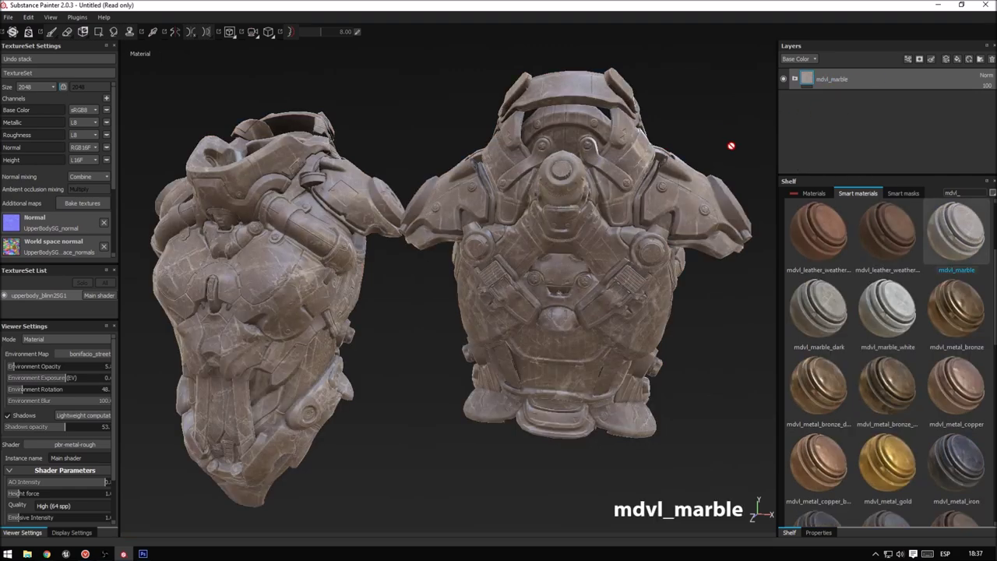
# Try mdvl_marble_dark and mdvl_marble_white on the torso, inspecting each under rotated lighting.
pyautogui.moveTo(730, 126)
pyautogui.keyDown('shift'); pyautogui.mouseDown(button='right')
pyautogui.moveTo(690, 125)
pyautogui.moveTo(759, 132)
pyautogui.moveTo(719, 136)
pyautogui.mouseUp(button='right'); pyautogui.keyUp('shift')
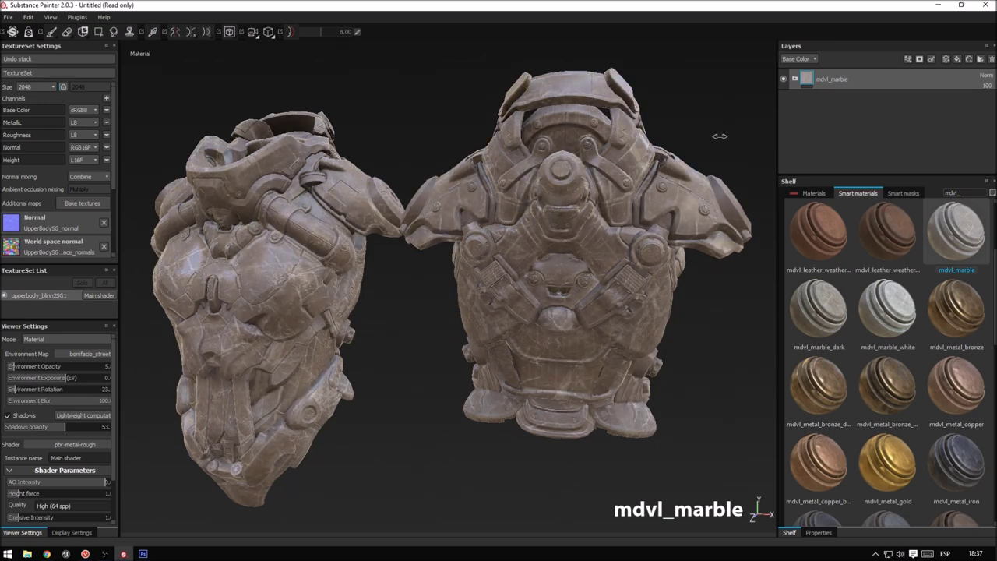
pyautogui.moveTo(818, 308); pyautogui.dragTo(857, 79)
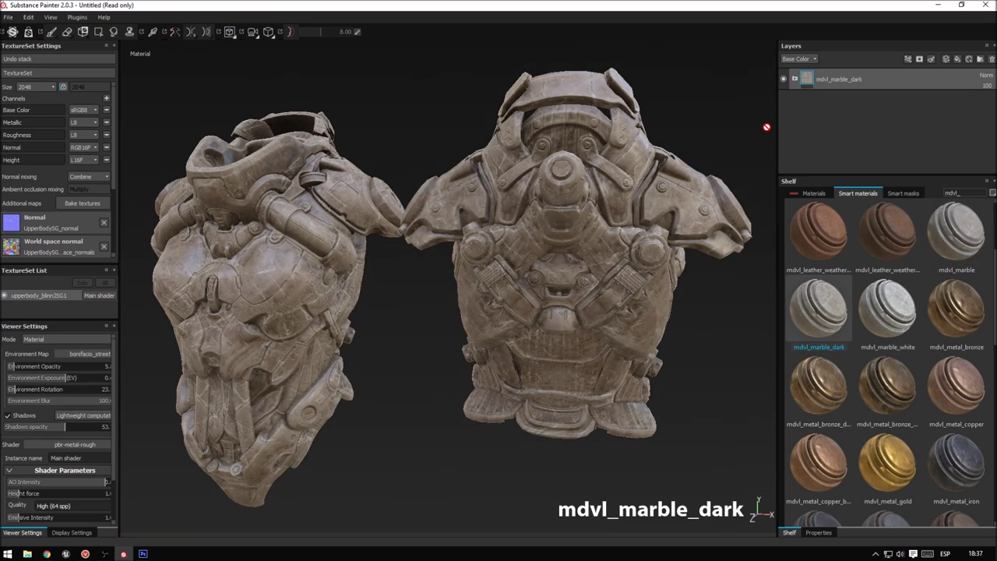
pyautogui.moveTo(720, 117)
pyautogui.keyDown('shift'); pyautogui.mouseDown(button='right')
pyautogui.moveTo(670, 127)
pyautogui.moveTo(736, 127)
pyautogui.mouseUp(button='right'); pyautogui.keyUp('shift')
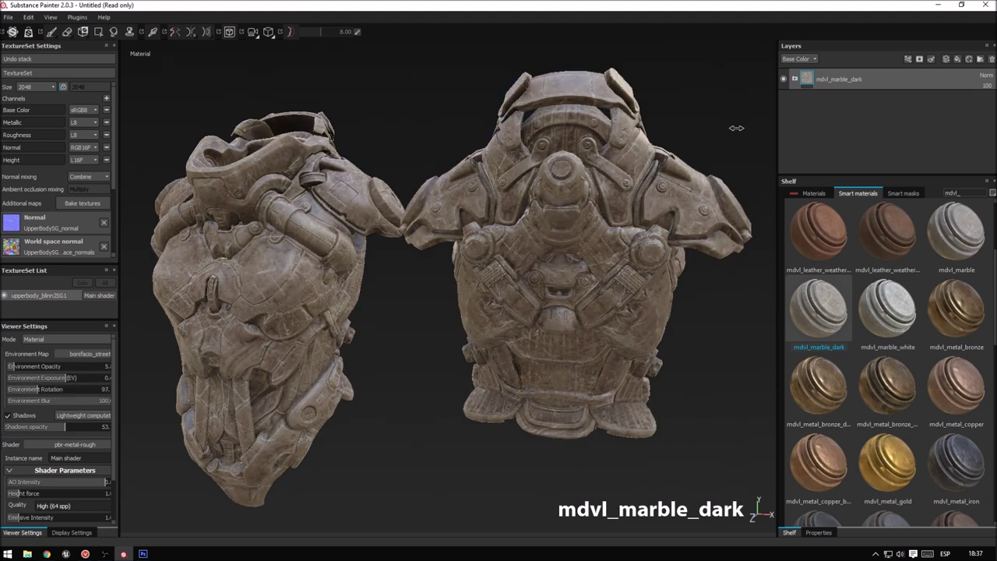
pyautogui.moveTo(888, 307); pyautogui.dragTo(708, 143)
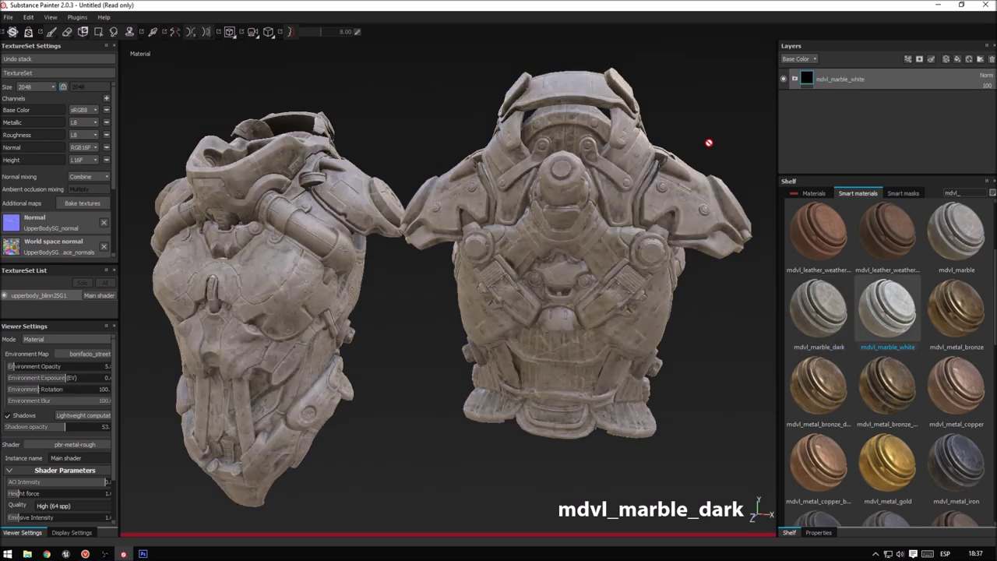
pyautogui.moveTo(718, 134)
pyautogui.keyDown('shift'); pyautogui.mouseDown(button='right')
pyautogui.moveTo(739, 133)
pyautogui.moveTo(658, 137)
pyautogui.moveTo(705, 140)
pyautogui.moveTo(699, 151)
pyautogui.mouseUp(button='right'); pyautogui.keyUp('shift')
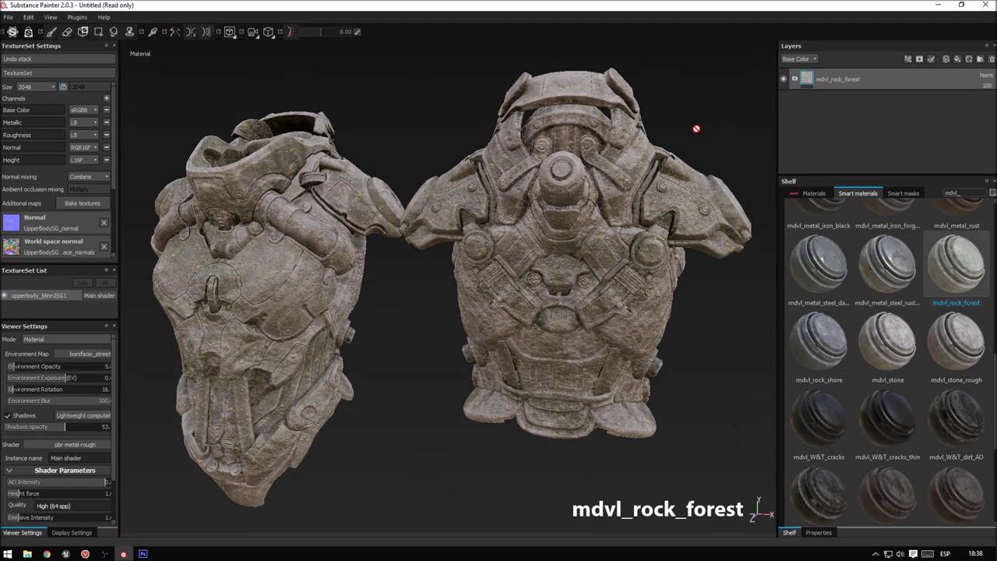
# Try mdvl_rock_shore and mdvl_stone_rough on the torso, inspecting each under rotated lighting.
pyautogui.moveTo(687, 122)
pyautogui.keyDown('shift'); pyautogui.mouseDown(button='right')
pyautogui.moveTo(673, 123)
pyautogui.moveTo(717, 127)
pyautogui.mouseUp(button='right'); pyautogui.keyUp('shift')
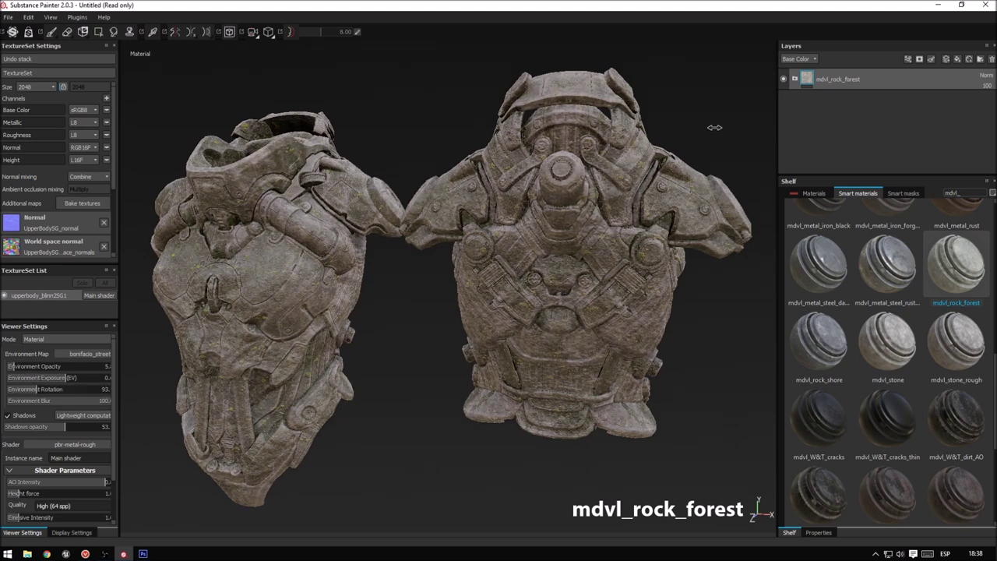
pyautogui.moveTo(814, 351); pyautogui.dragTo(717, 105)
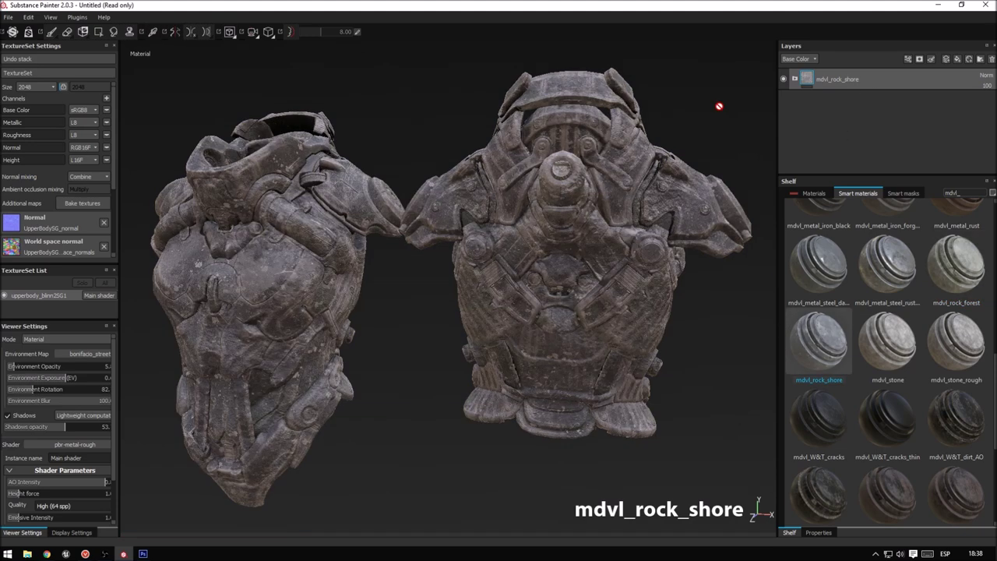
pyautogui.moveTo(723, 116)
pyautogui.keyDown('shift'); pyautogui.mouseDown(button='right')
pyautogui.moveTo(667, 111)
pyautogui.moveTo(750, 116)
pyautogui.mouseUp(button='right'); pyautogui.keyUp('shift')
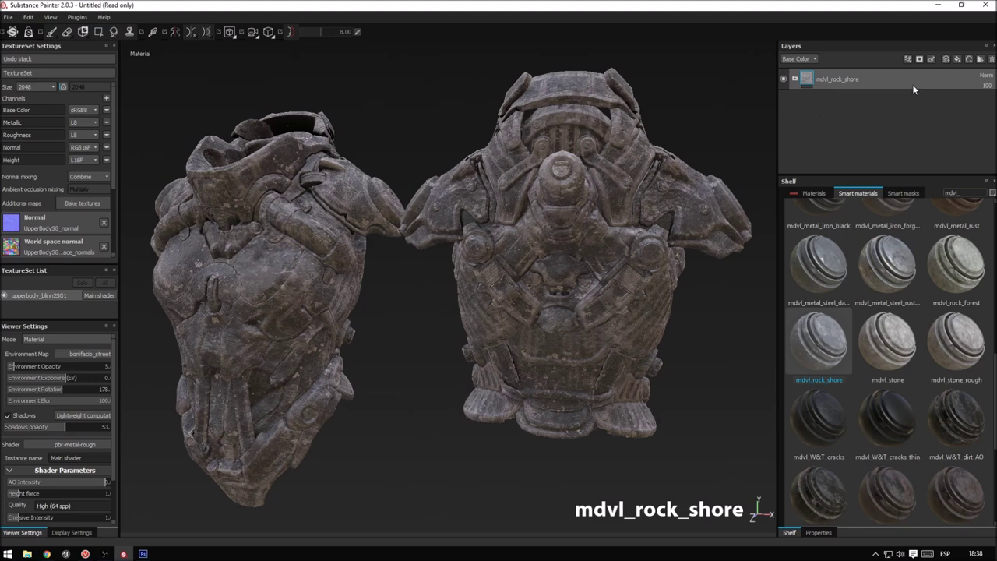
pyautogui.moveTo(725, 117)
pyautogui.keyDown('shift'); pyautogui.mouseDown(button='right')
pyautogui.moveTo(646, 117)
pyautogui.moveTo(740, 132)
pyautogui.mouseUp(button='right'); pyautogui.keyUp('shift')
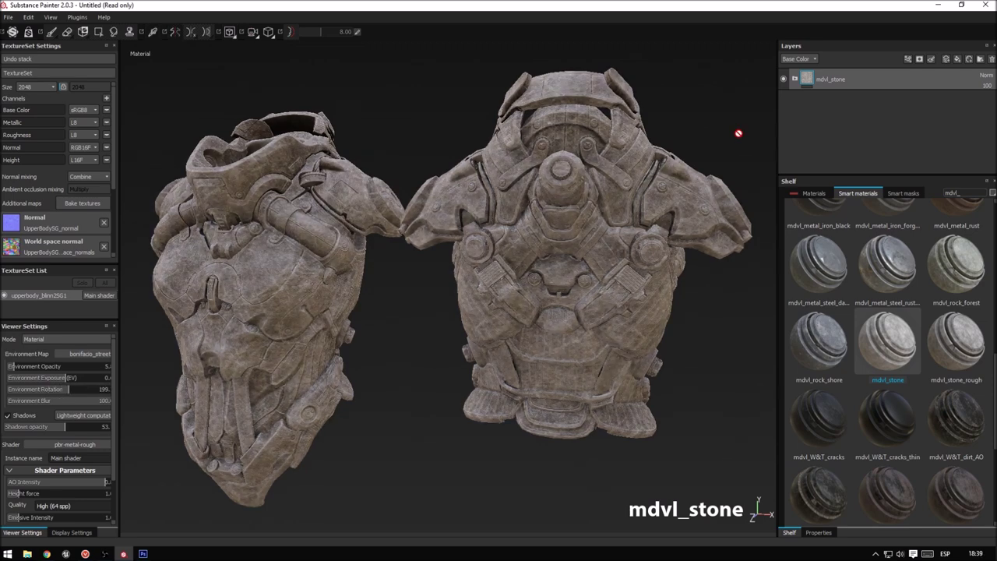
pyautogui.moveTo(956, 342); pyautogui.dragTo(850, 98)
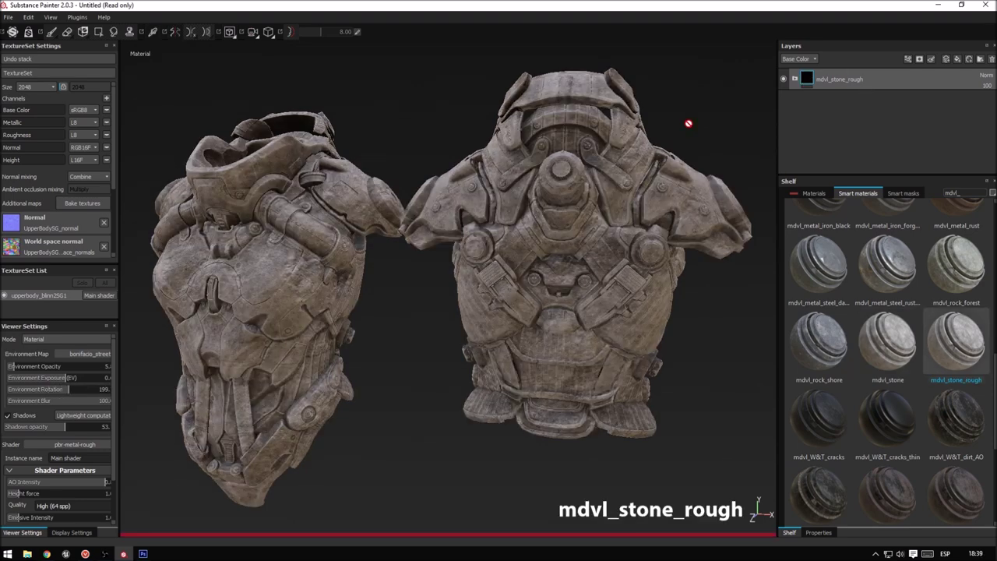
pyautogui.moveTo(677, 123)
pyautogui.keyDown('shift'); pyautogui.mouseDown(button='right')
pyautogui.moveTo(585, 130)
pyautogui.moveTo(695, 136)
pyautogui.moveTo(813, 103)
pyautogui.mouseUp(button='right'); pyautogui.keyUp('shift')
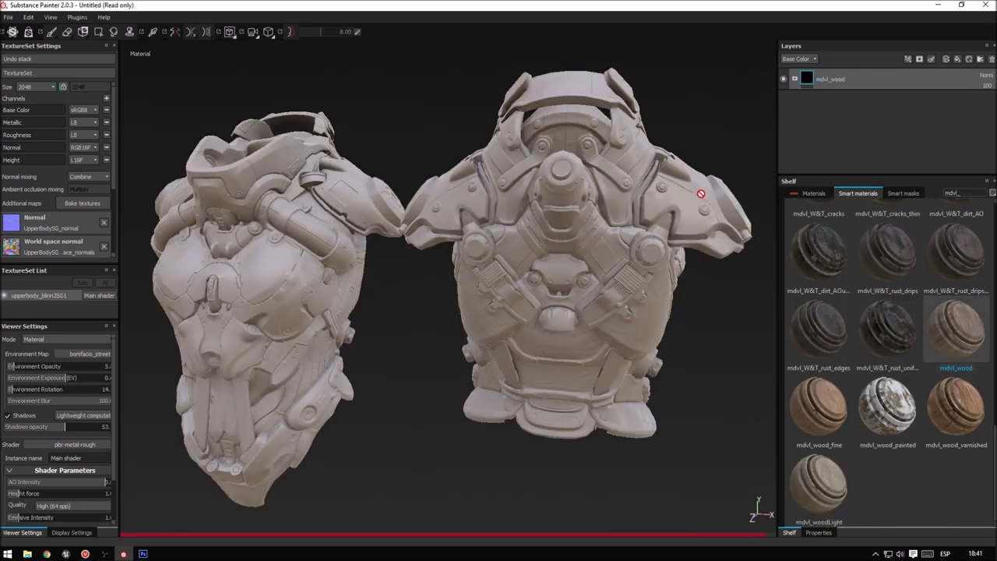
# Rotate the lighting to inspect the mdvl_wood, wood_fine and wood_varnished finishes.
pyautogui.moveTo(707, 152)
pyautogui.keyDown('shift'); pyautogui.mouseDown(button='right')
pyautogui.moveTo(648, 155)
pyautogui.moveTo(746, 160)
pyautogui.moveTo(725, 150)
pyautogui.mouseUp(button='right'); pyautogui.keyUp('shift')
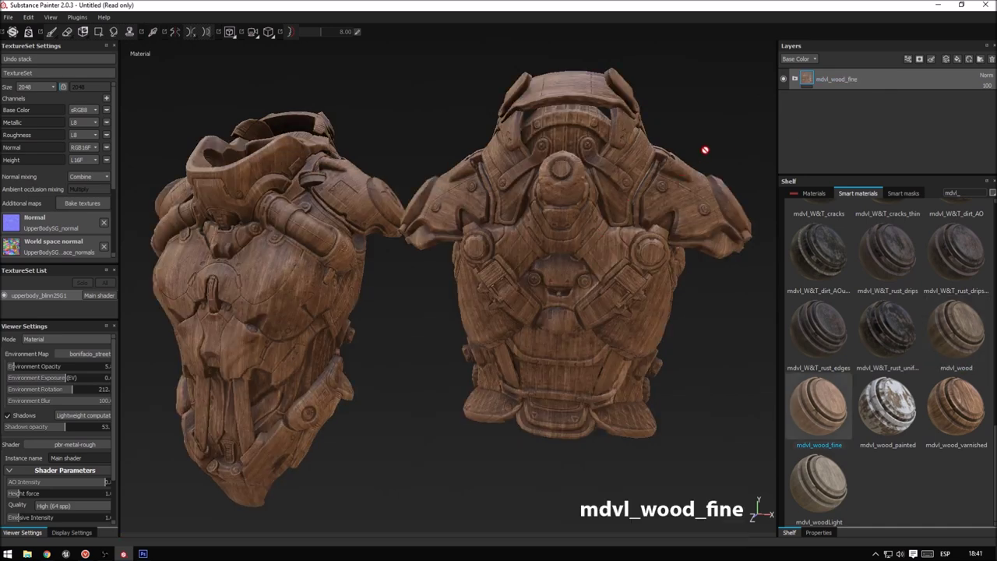
pyautogui.keyDown('shift'); pyautogui.moveTo(705, 149); pyautogui.dragTo(633, 148, button='right'); pyautogui.keyUp('shift')
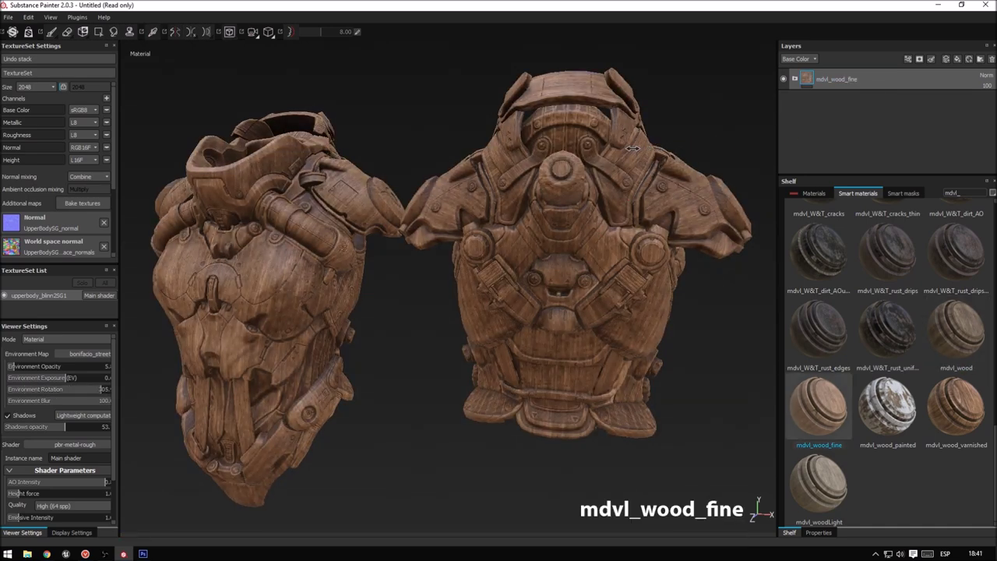
pyautogui.moveTo(629, 150)
pyautogui.keyDown('shift'); pyautogui.mouseDown(button='right')
pyautogui.moveTo(744, 162)
pyautogui.moveTo(693, 163)
pyautogui.mouseUp(button='right'); pyautogui.keyUp('shift')
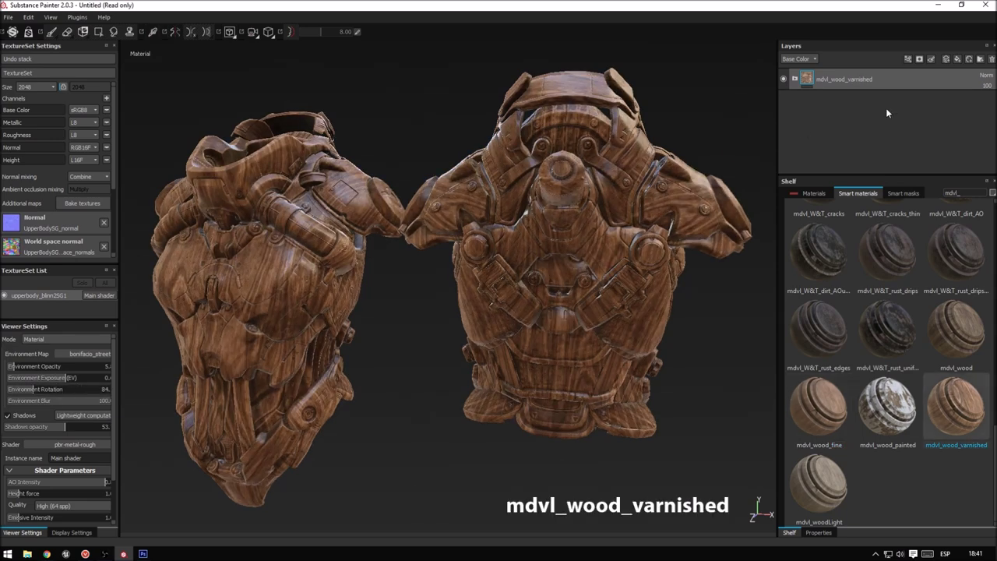
pyautogui.moveTo(683, 148)
pyautogui.keyDown('shift'); pyautogui.mouseDown(button='right')
pyautogui.moveTo(720, 149)
pyautogui.moveTo(677, 154)
pyautogui.mouseUp(button='right'); pyautogui.keyUp('shift')
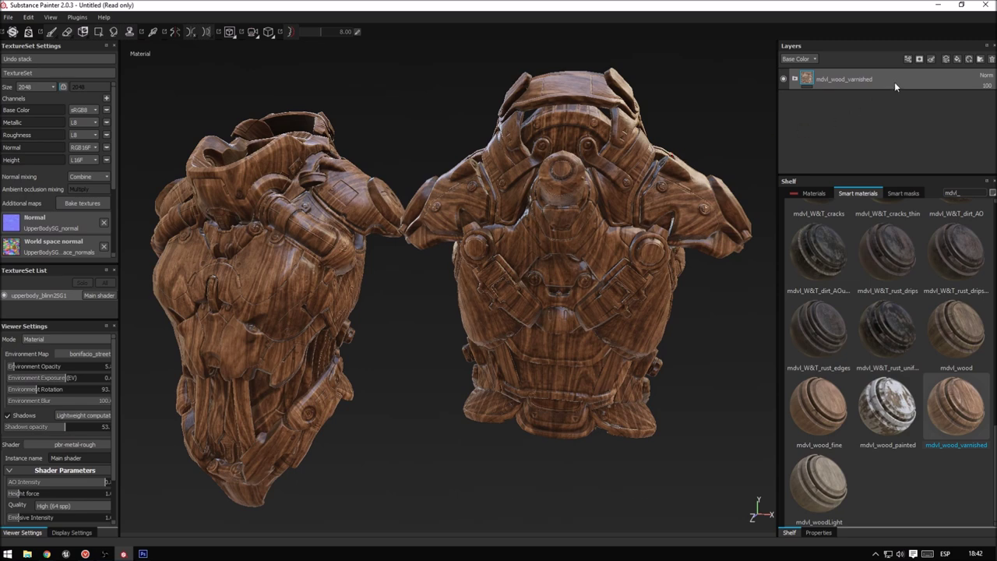
# Apply mdvl_woodLight, then mdvl_wood_painted, rotating the lighting to inspect each.
pyautogui.moveTo(818, 486); pyautogui.dragTo(738, 136)
pyautogui.moveTo(739, 133)
pyautogui.keyDown('shift'); pyautogui.mouseDown(button='right')
pyautogui.moveTo(673, 133)
pyautogui.moveTo(758, 141)
pyautogui.mouseUp(button='right'); pyautogui.keyUp('shift')
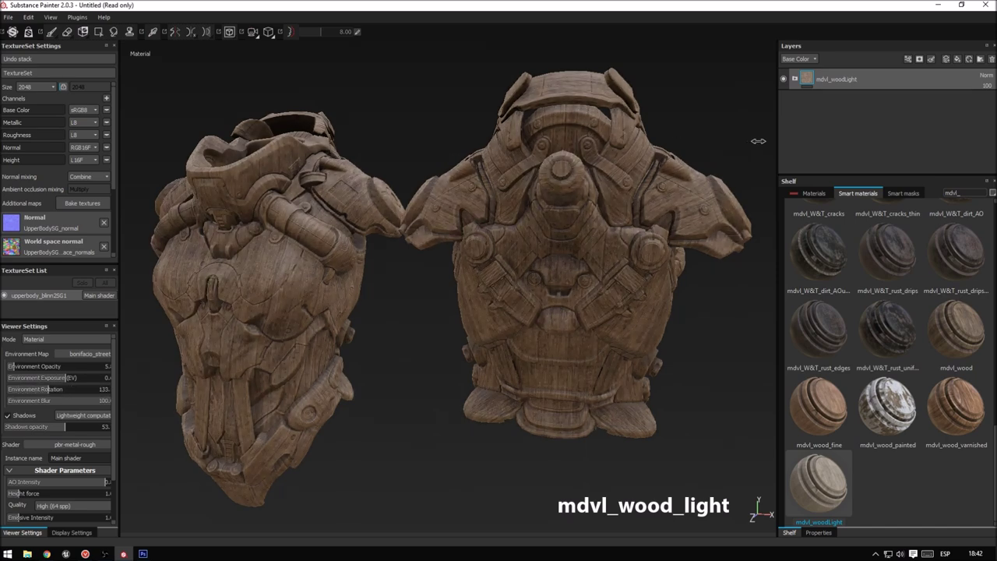
pyautogui.moveTo(887, 405); pyautogui.dragTo(728, 133)
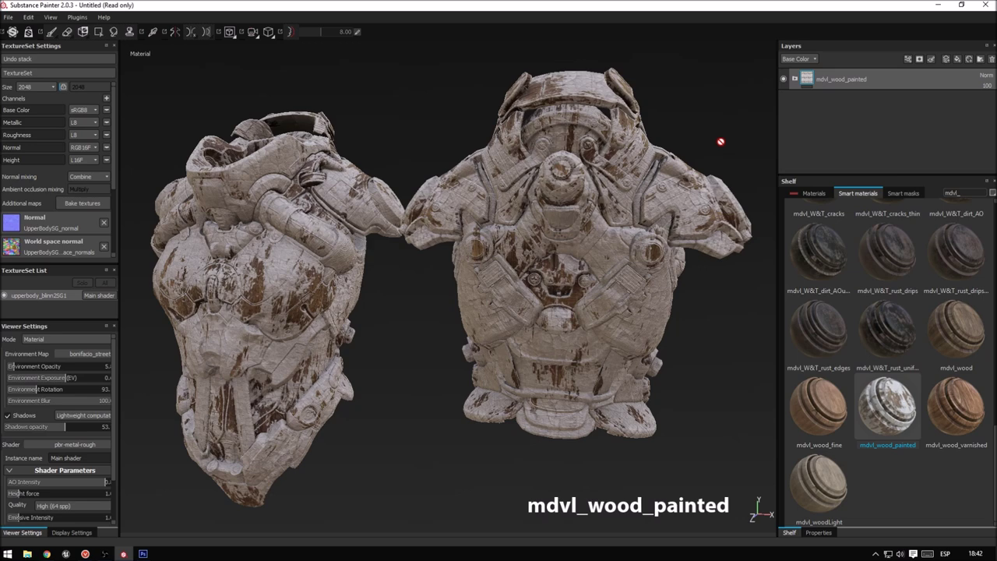
pyautogui.keyDown('shift'); pyautogui.moveTo(723, 128); pyautogui.dragTo(650, 131, button='right'); pyautogui.keyUp('shift')
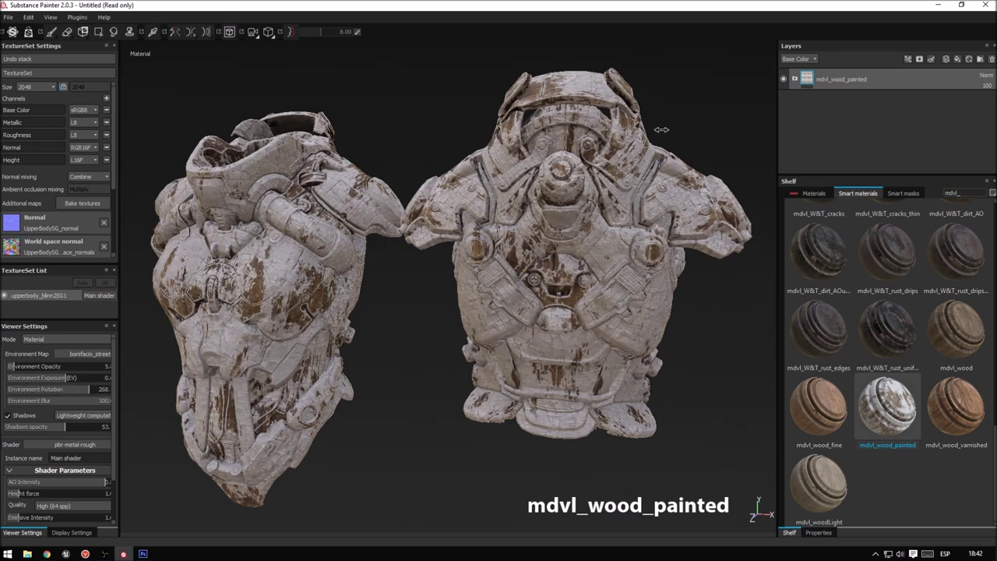